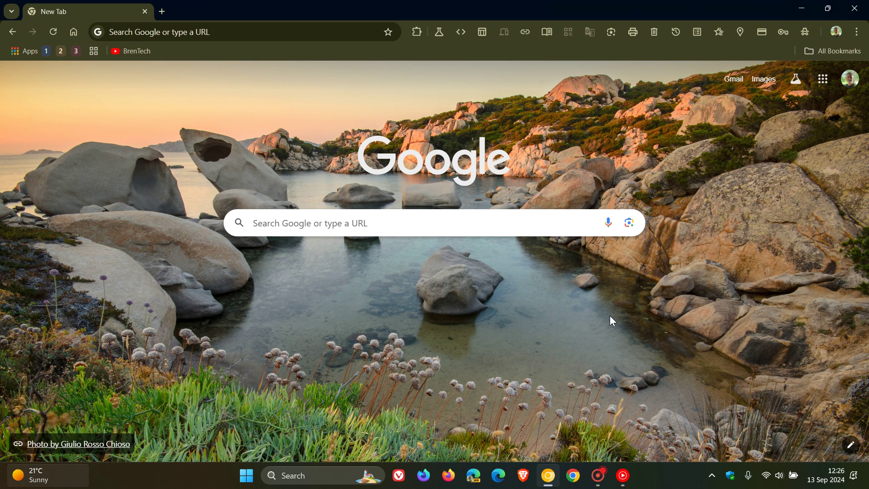
Open Chrome Settings from the three-dot menu and go to Privacy and security
click(856, 32)
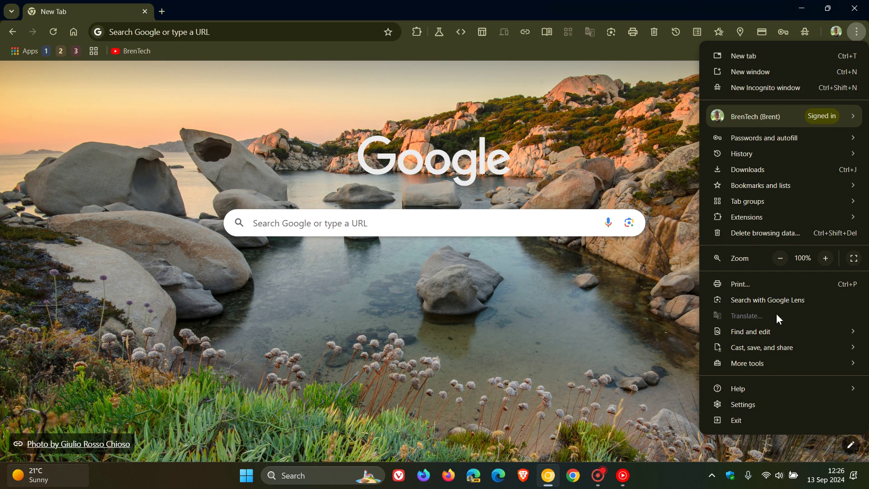
click(757, 404)
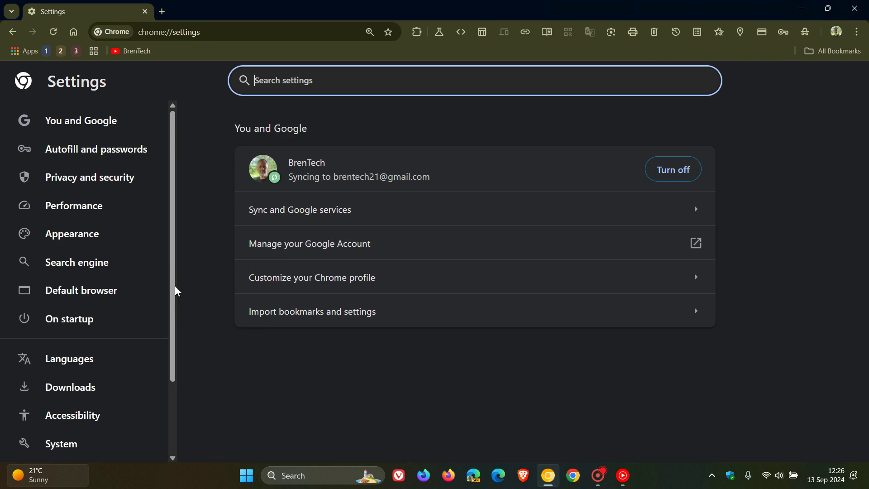
click(93, 180)
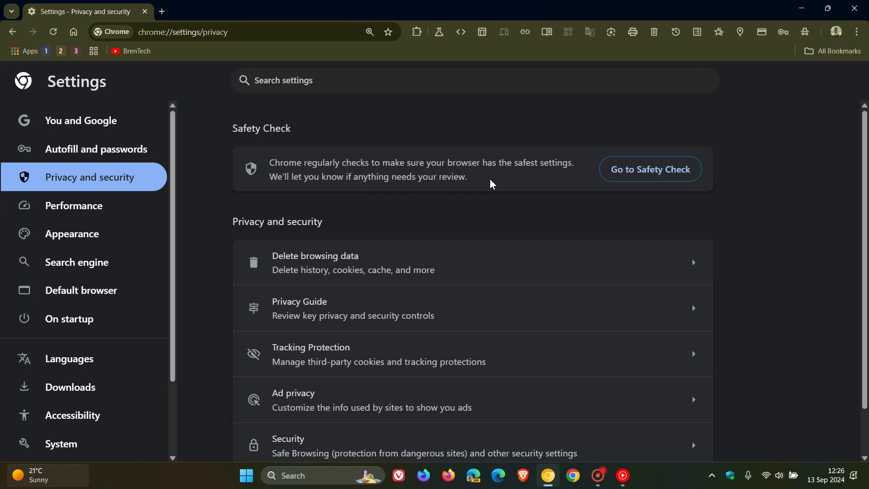
Open Safety Check results: no compromised passwords, Chrome up to date, Enhanced Safe Browsing on
click(657, 170)
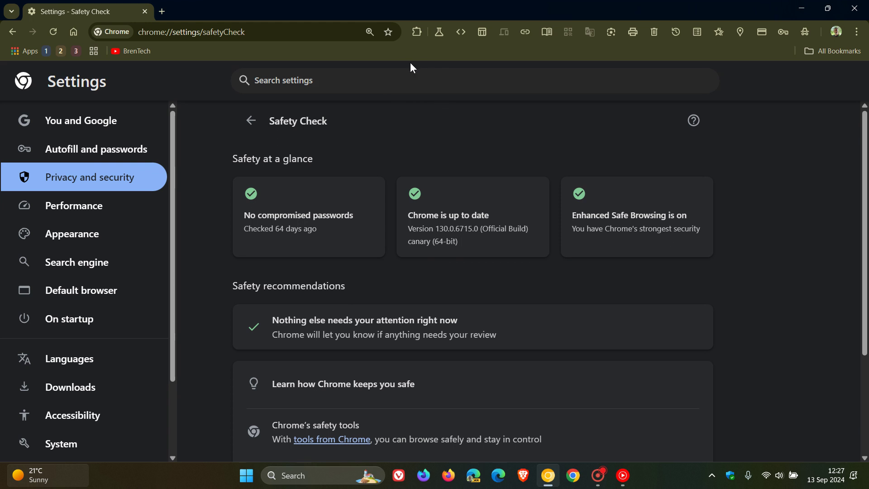
Open the full extensions manager, then replace the Safety Check tab with a New Tab page
click(418, 32)
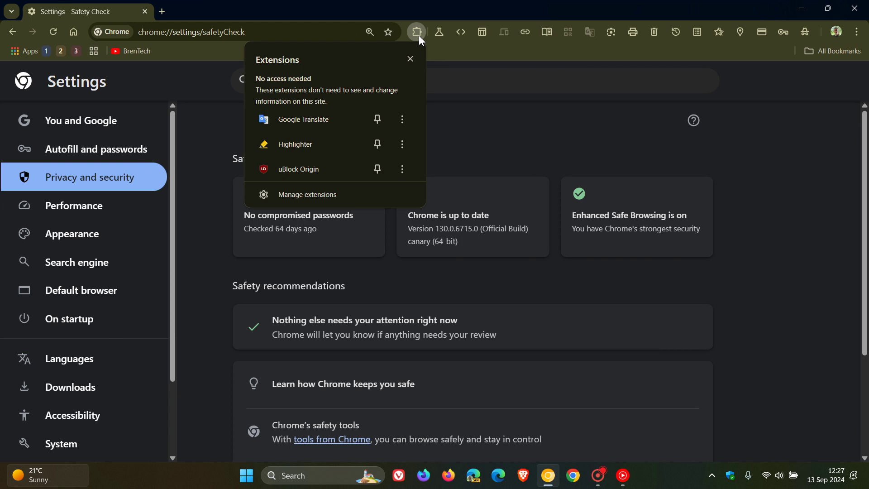
click(344, 195)
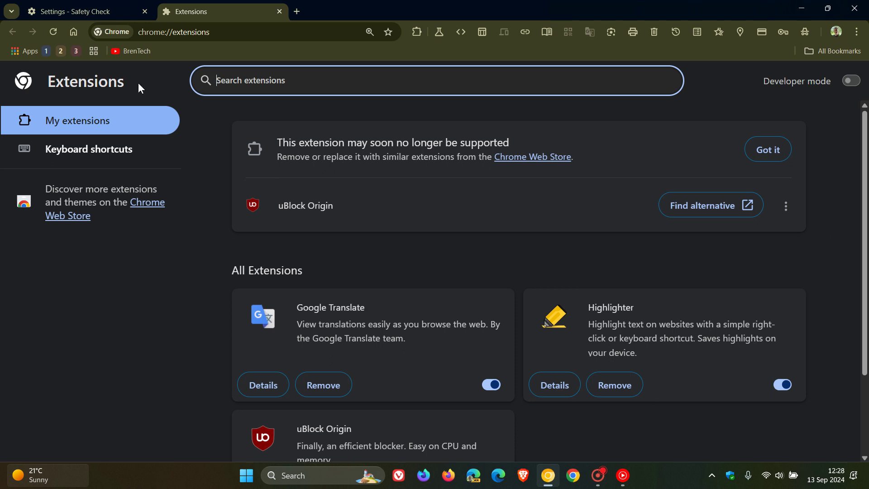
click(112, 10)
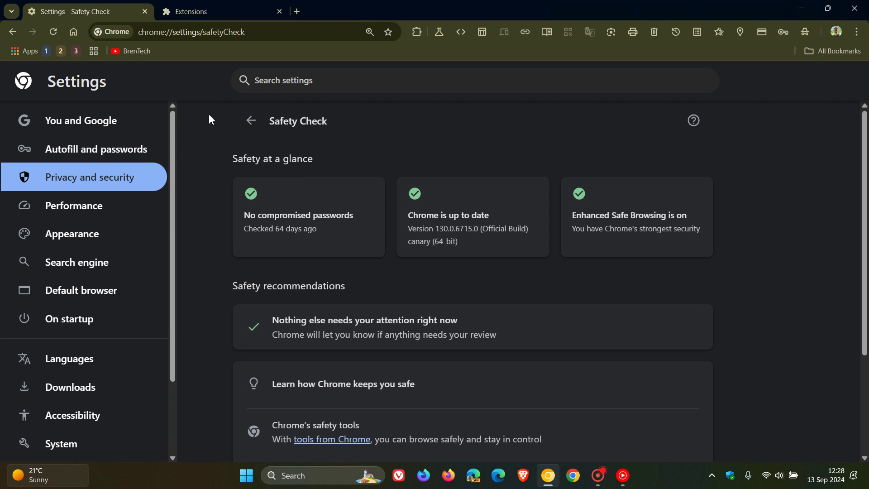
click(75, 30)
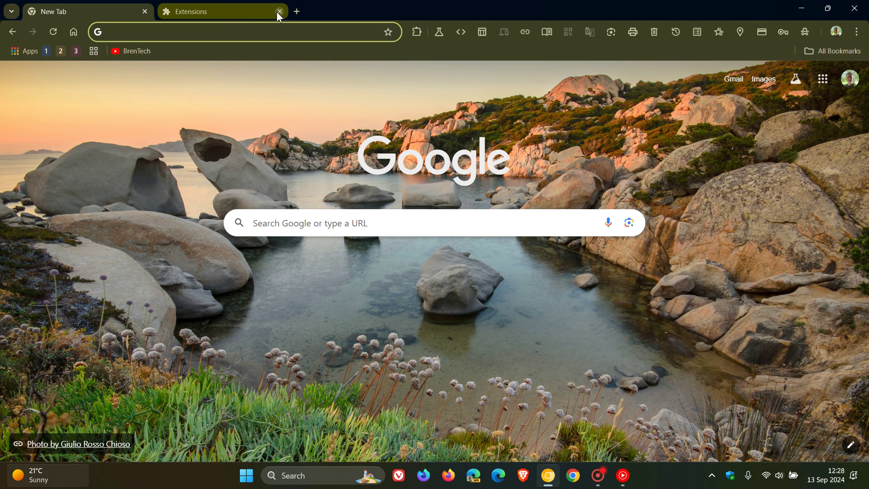
Close the Extensions manager tab
click(278, 12)
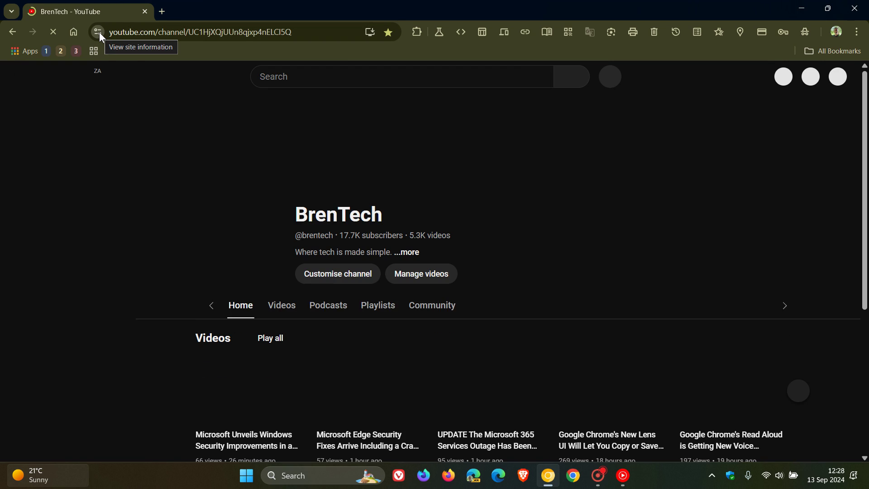
Leave the BrenTech YouTube channel for the New Tab page, closing the site information panel
click(99, 32)
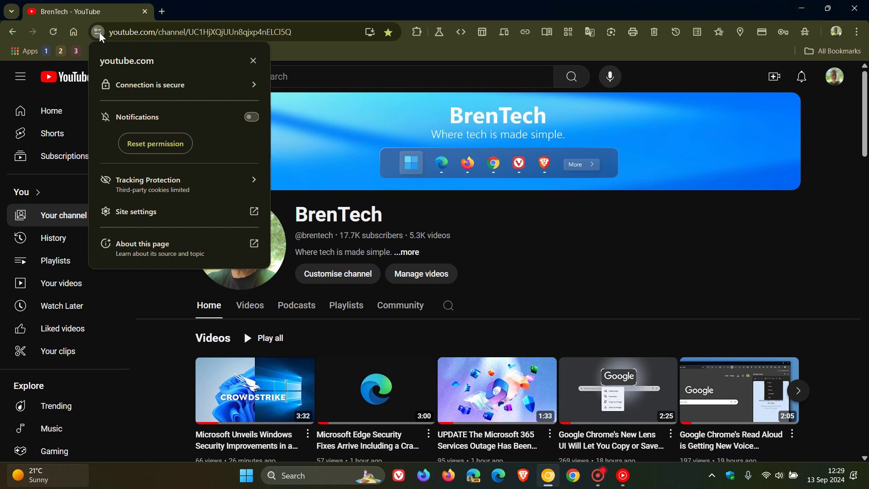
click(79, 32)
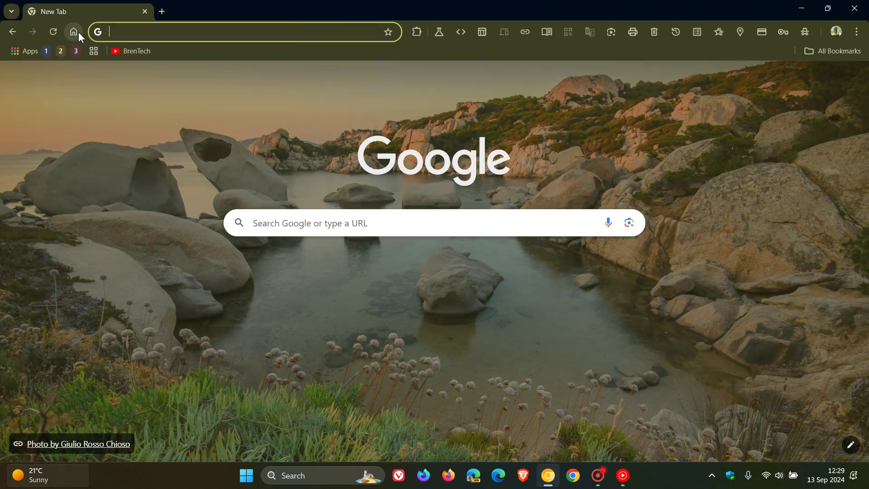